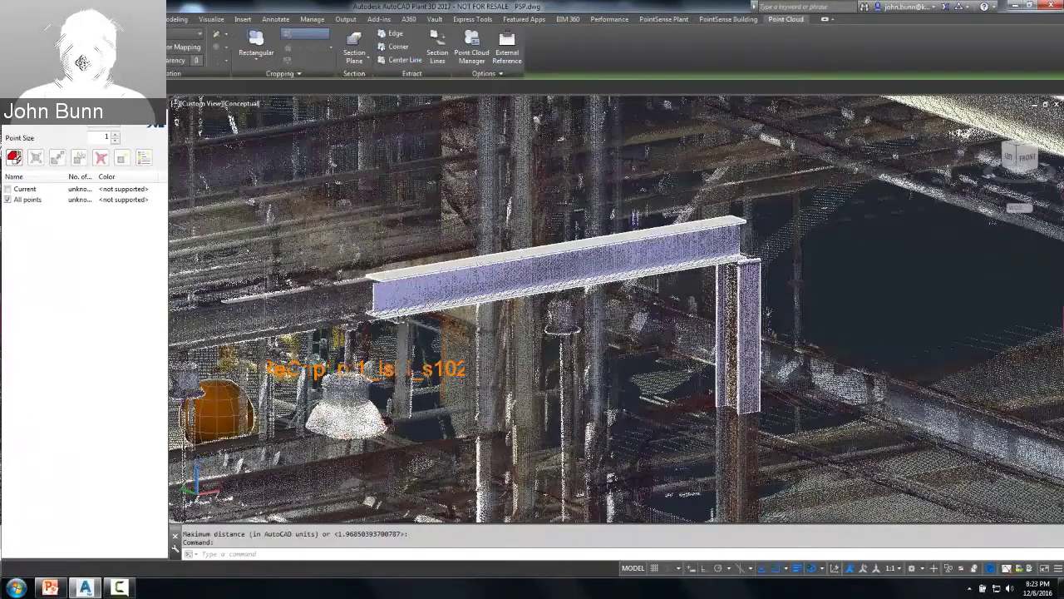
Erase the original point cloud and load the beam-only one with a relative path and Inches (International) as scan and drawing units
key("Delete")
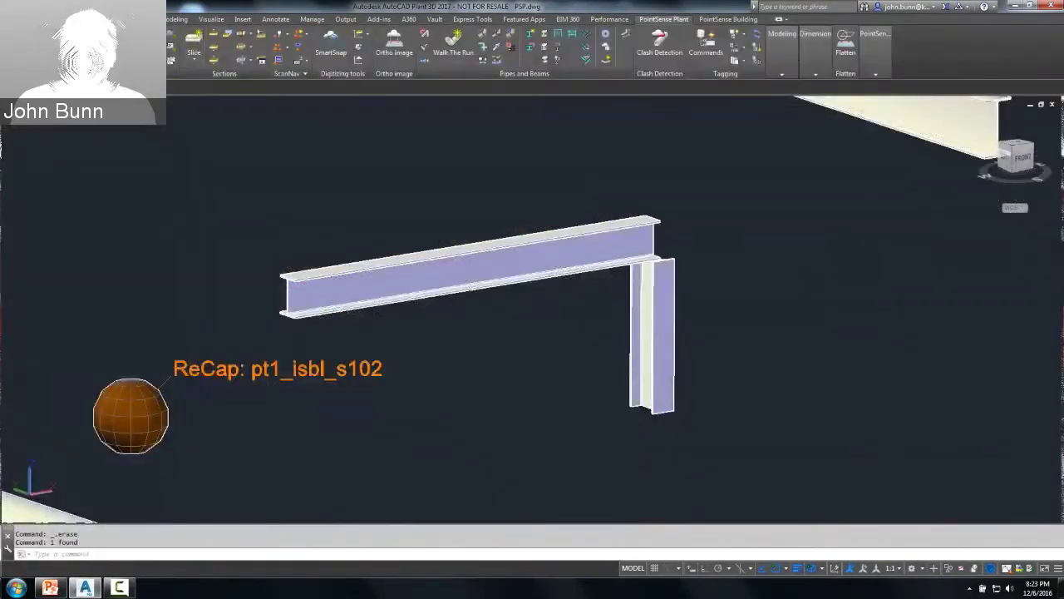
double_click(479, 212)
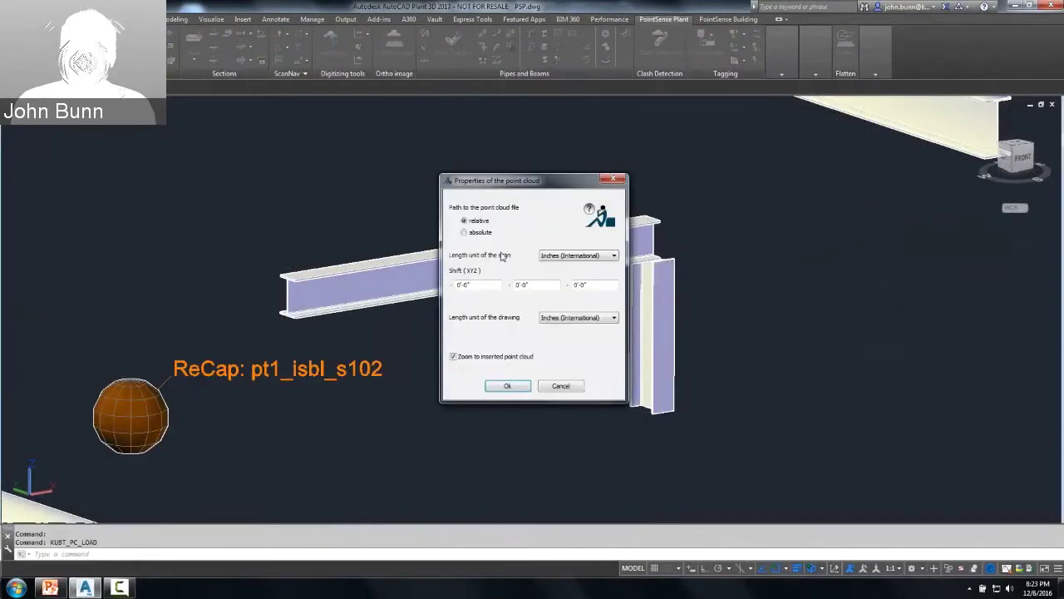
left_click(507, 386)
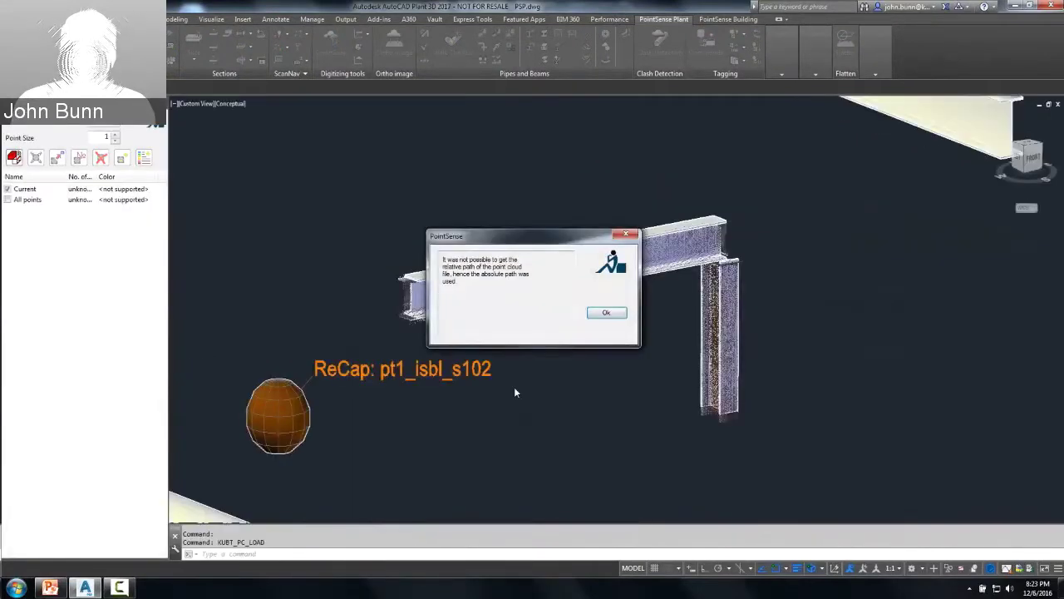
left_click(606, 311)
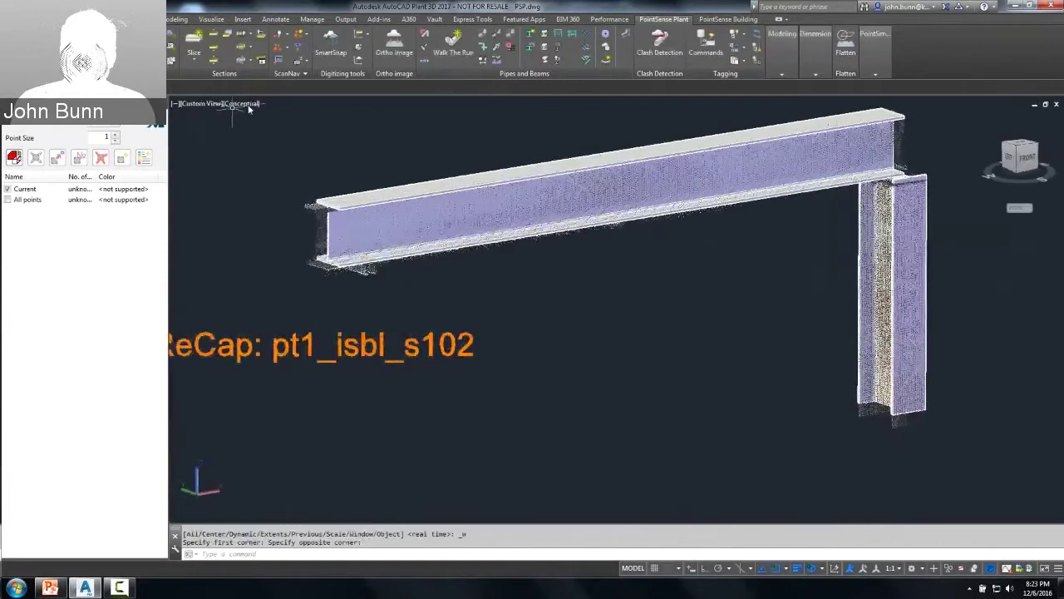
Set the viewport's visual style to Wireframe and color the beam point cloud by intensity
left_click(247, 103)
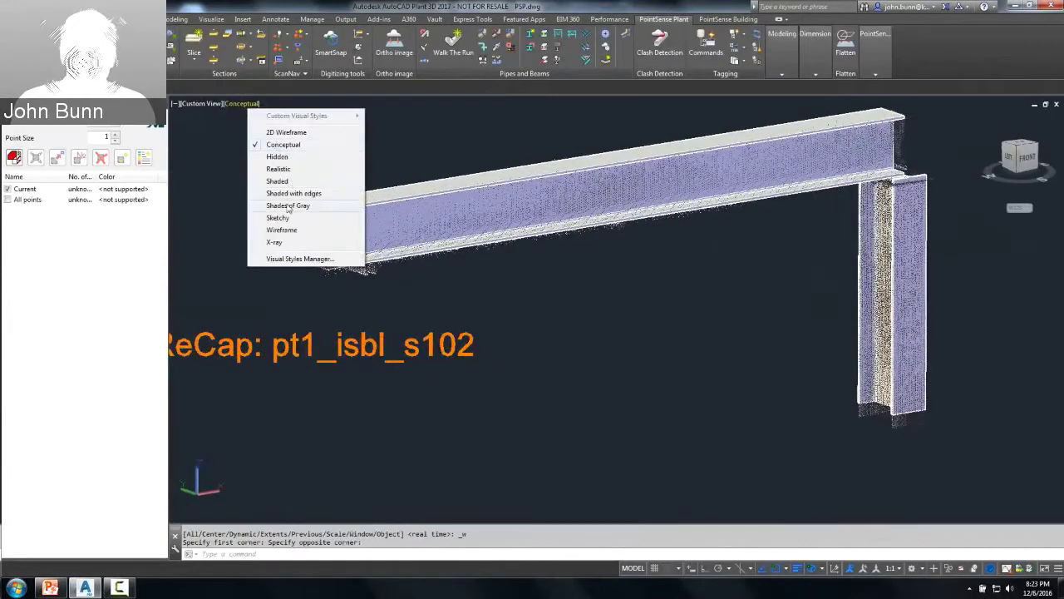
left_click(282, 230)
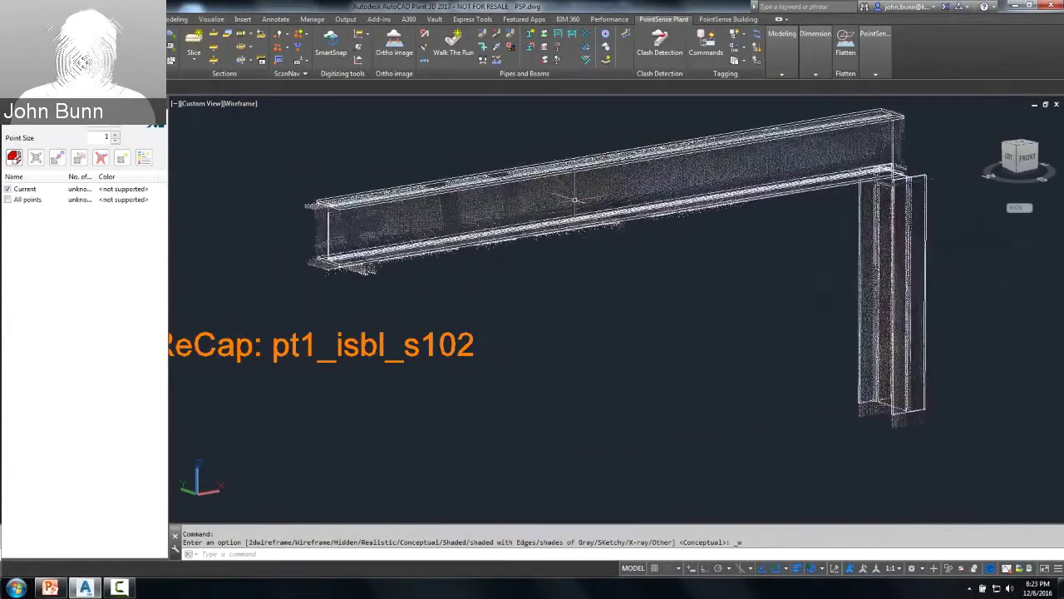
left_click(575, 200)
left_click(137, 54)
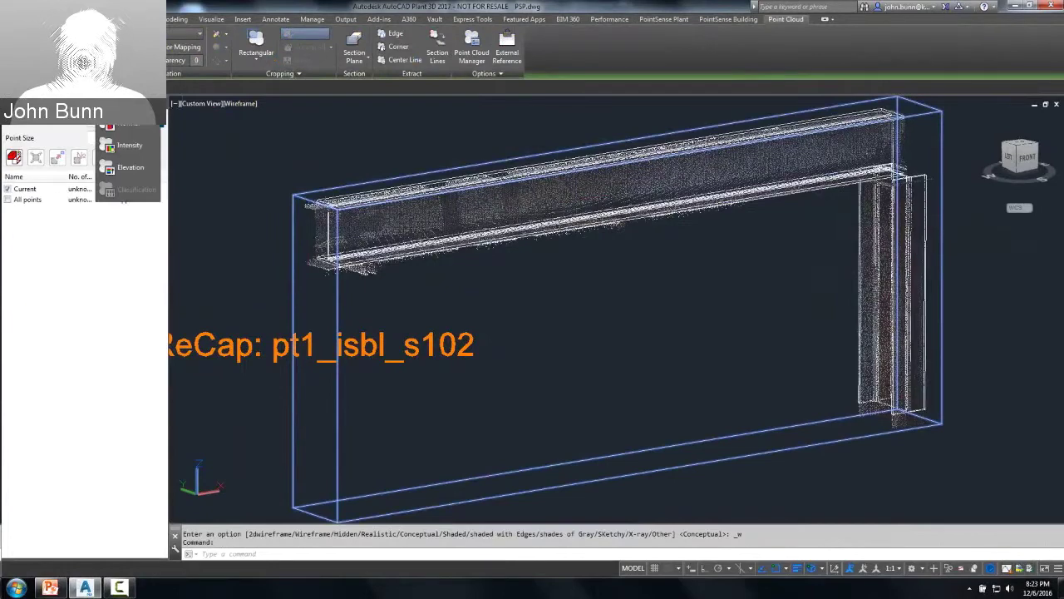
left_click(130, 145)
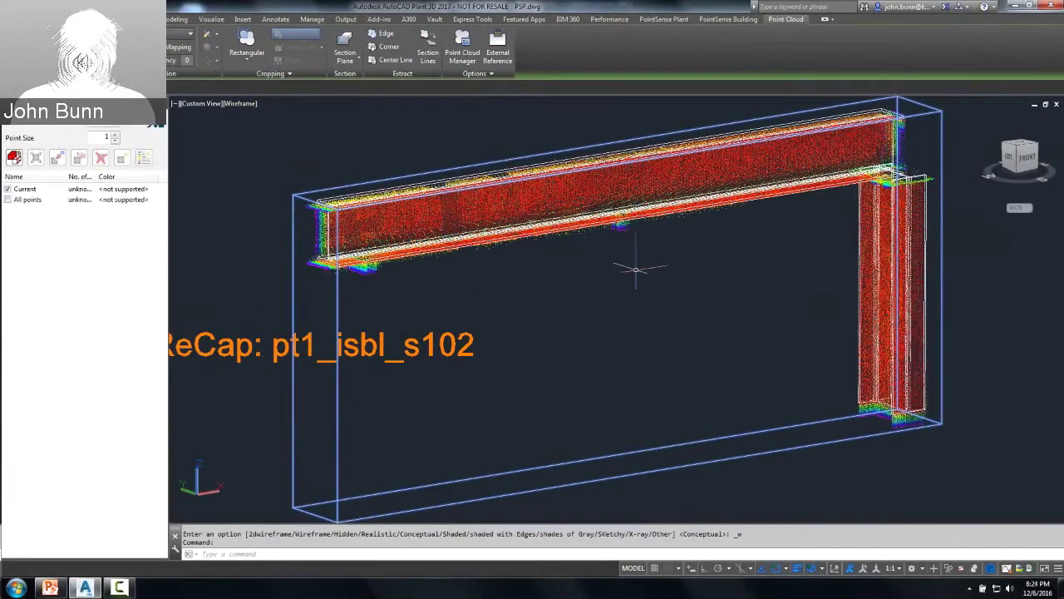
middle_click_drag(570, 261, 765, 289, "shift")
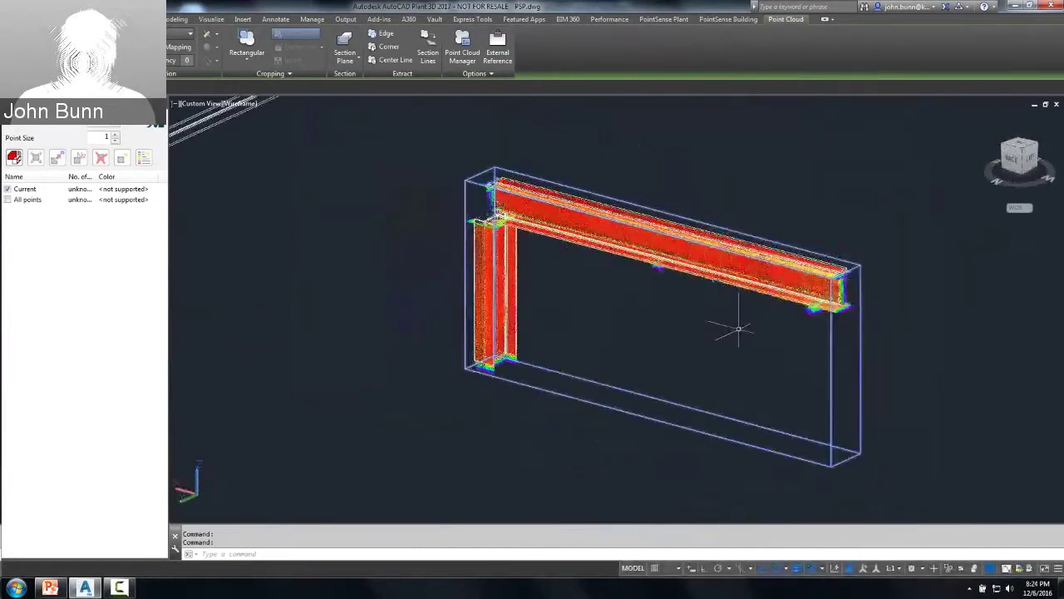
key("Escape")
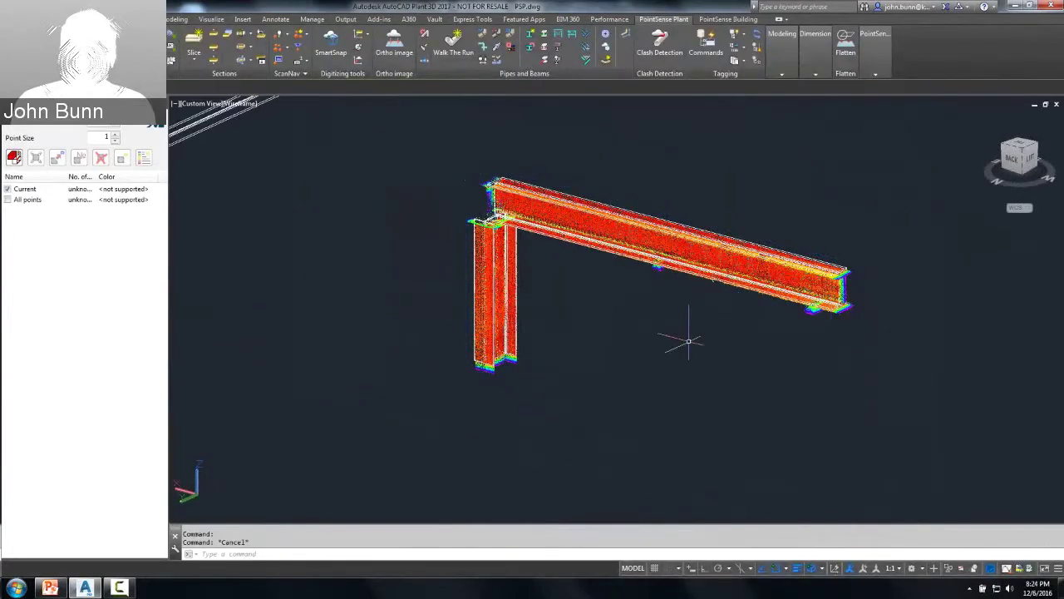
Insert a legend for the current points beside the beam, with an interval boundary of 0.125 and an interval size of 0.125
scroll(640, 299, "down", 5)
middle_click_drag(640, 301, 589, 404, "shift")
right_click(28, 192)
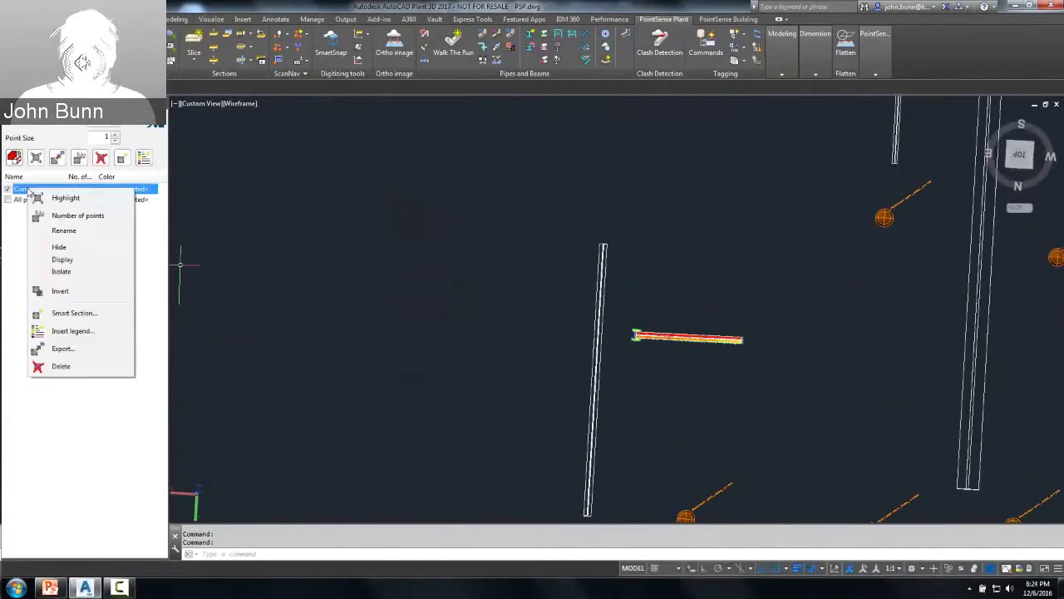
left_click(73, 333)
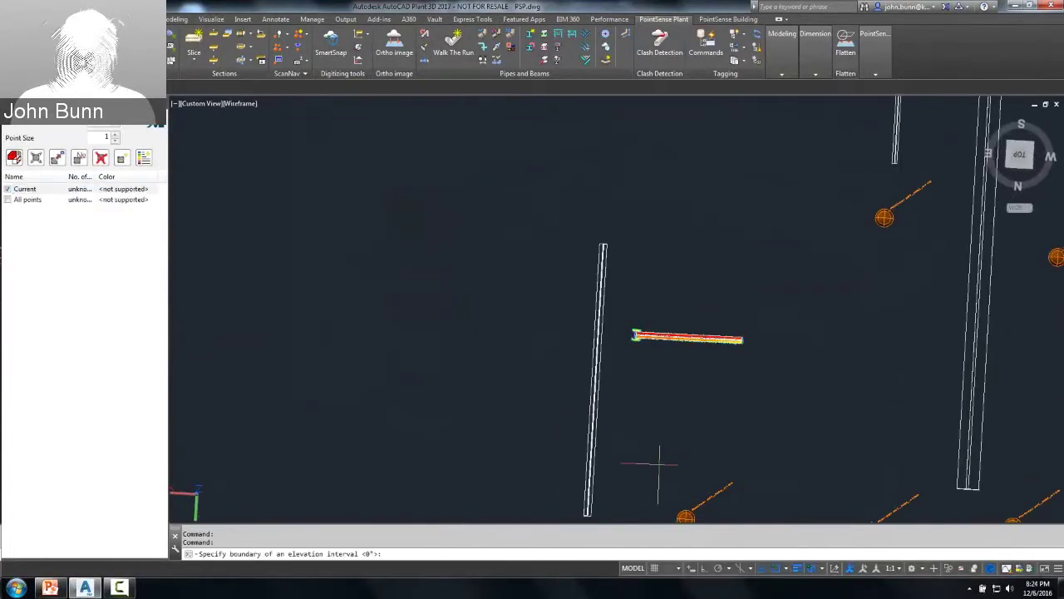
type("0.125")
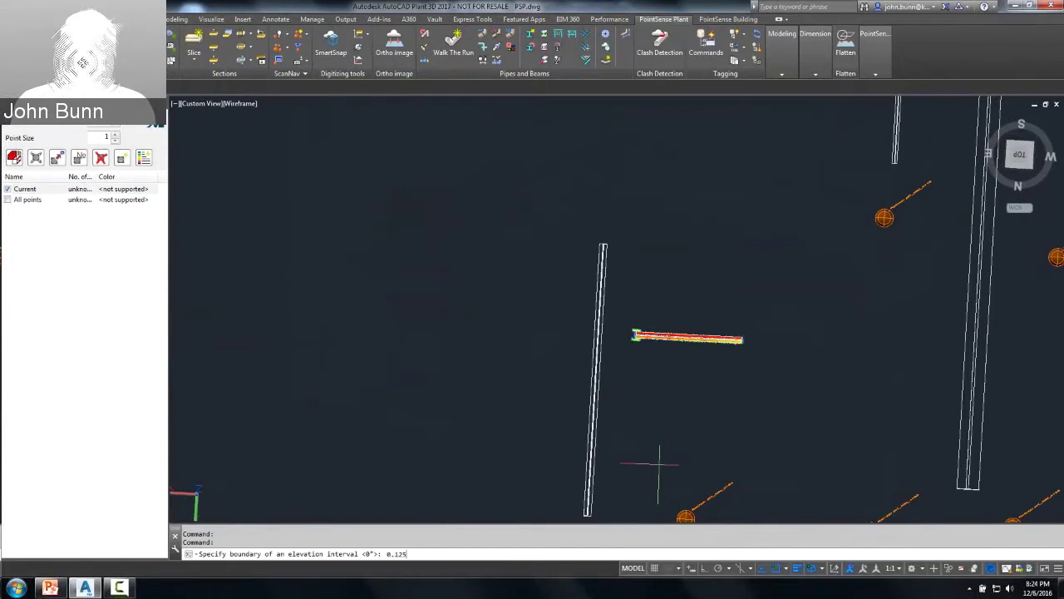
key("Return")
type("0.125")
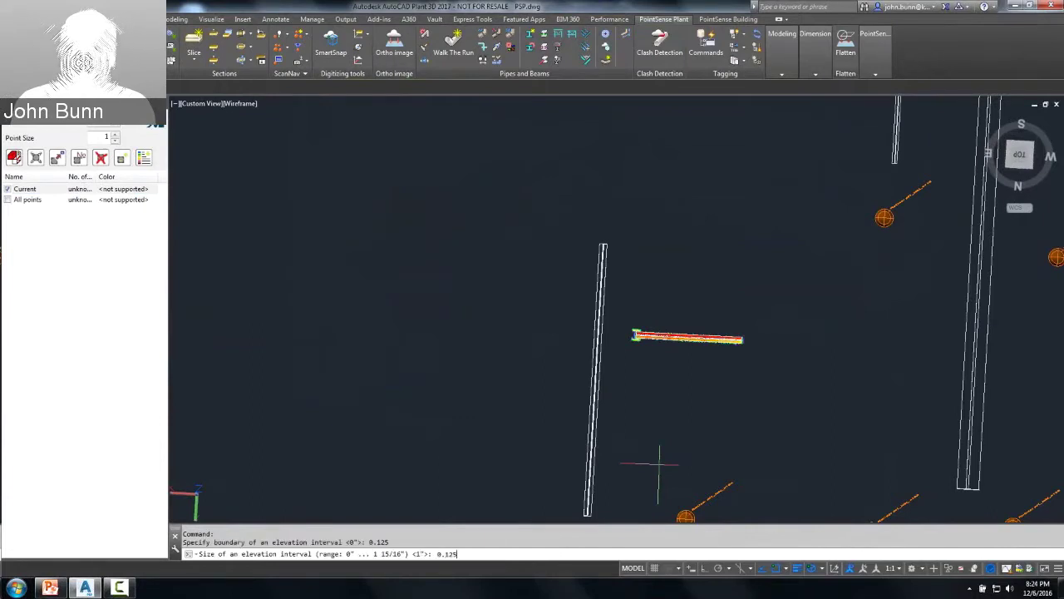
key("Return")
key("Return")
left_click(784, 320)
left_click(779, 326)
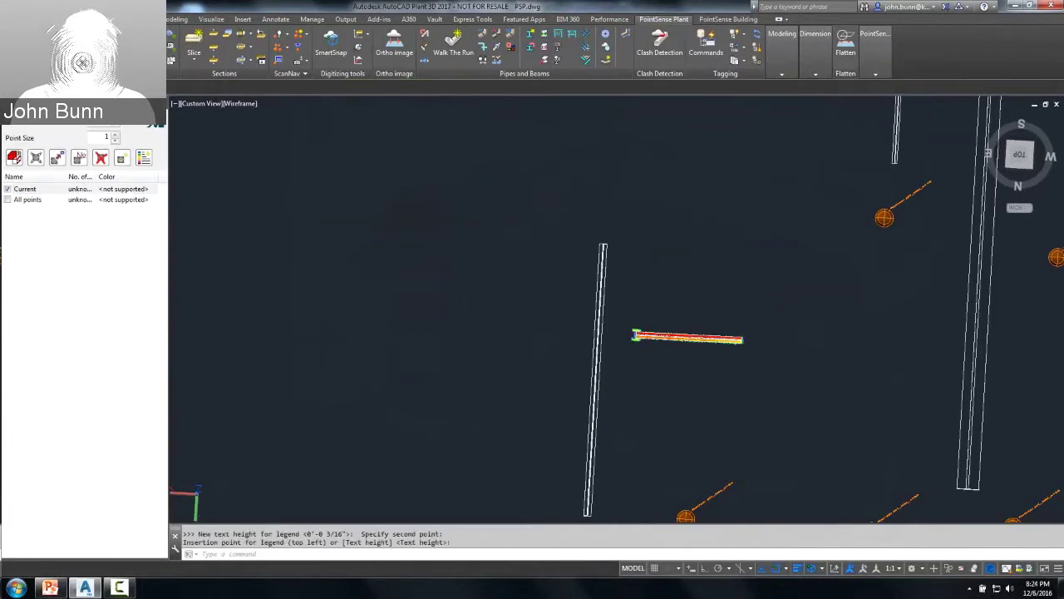
Switch to the plan view of the current UCS and zoom to the inserted legend to examine its color intervals
type("plan")
key("Return")
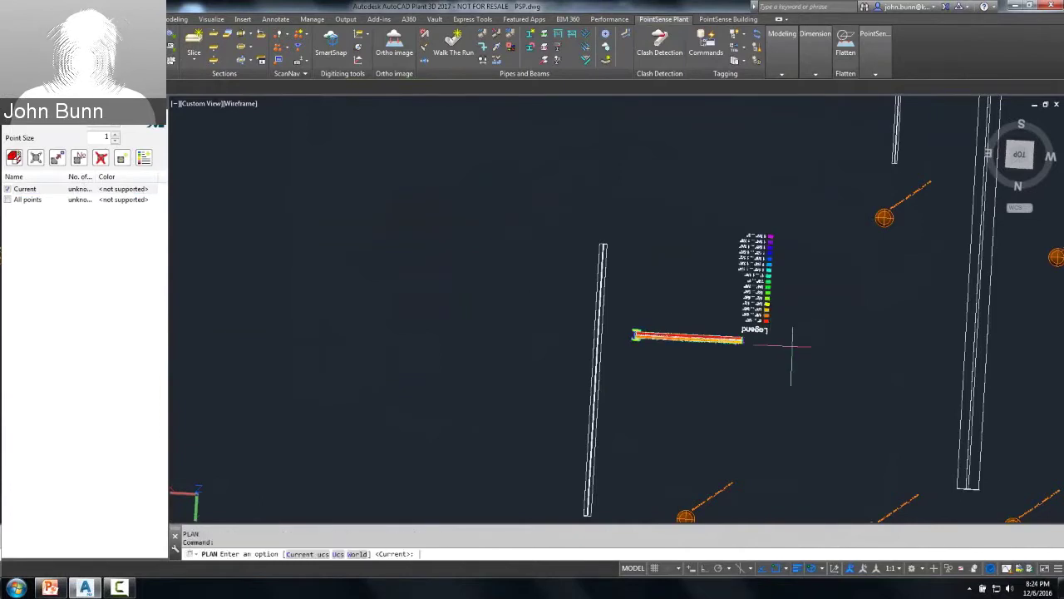
key("Return")
type("z")
key("Return")
type("o")
key("Return")
type("l")
key("Return")
key("Return")
scroll(769, 363, "down", 5)
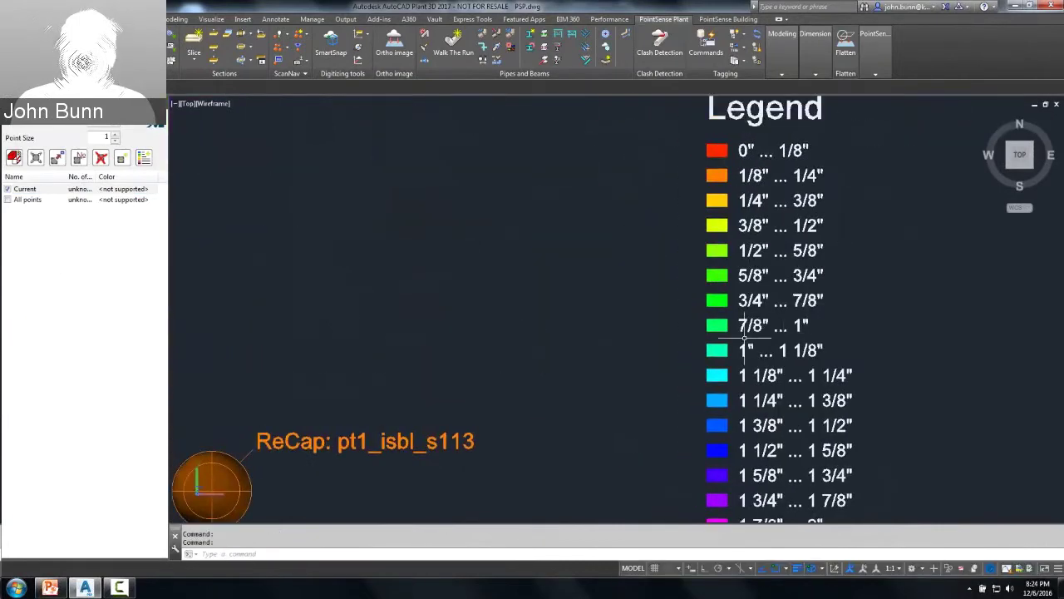
scroll(771, 264, "down", 4)
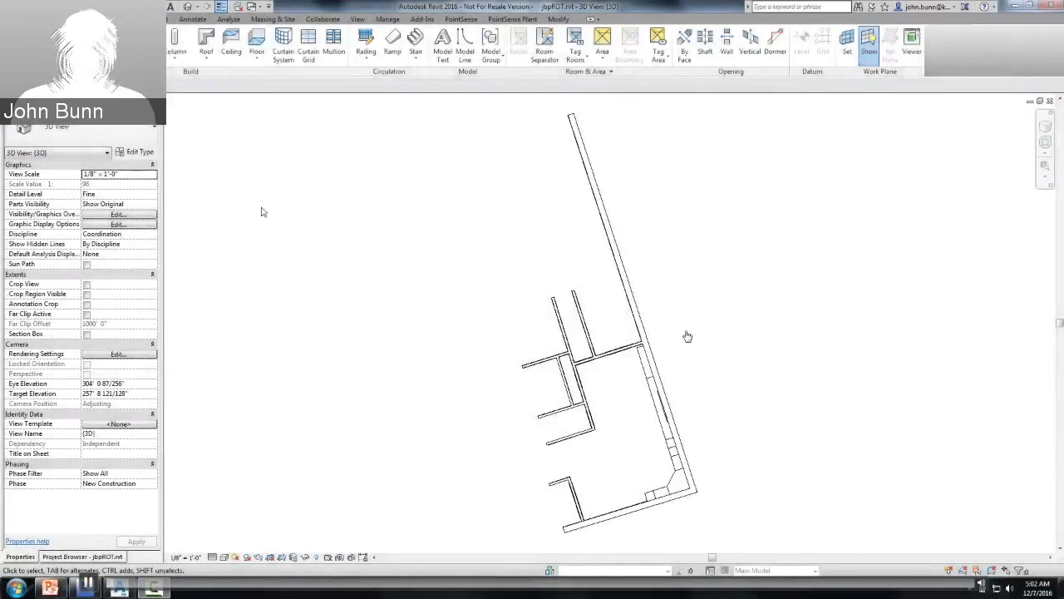
In Revit, export the 3D view of the walls to the Desktop as the ACIS file jbpROT-3DView-{3D}3.sat
left_click(17, 10)
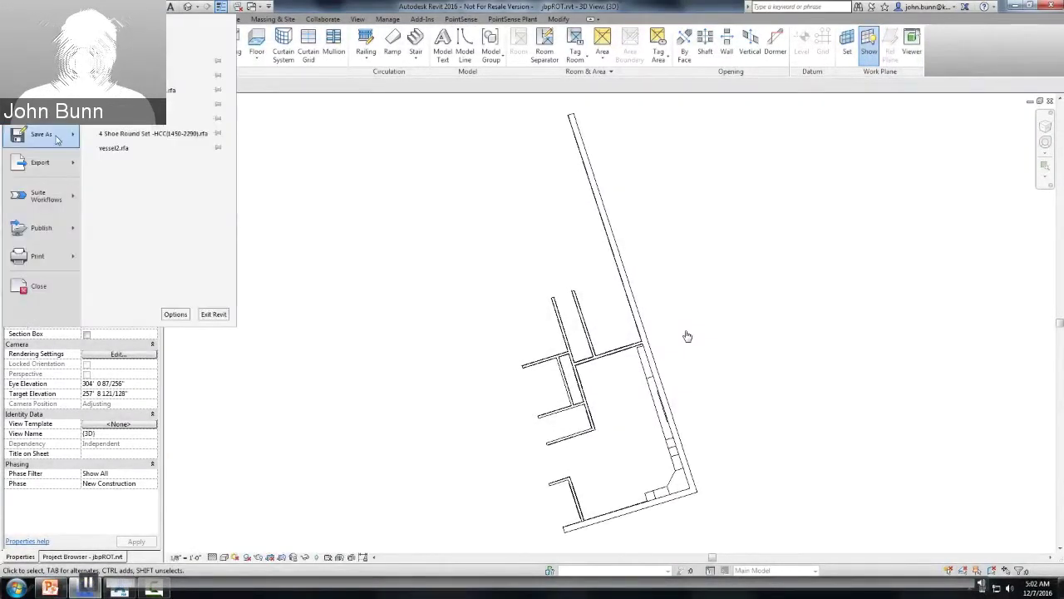
mouse_move(54, 167)
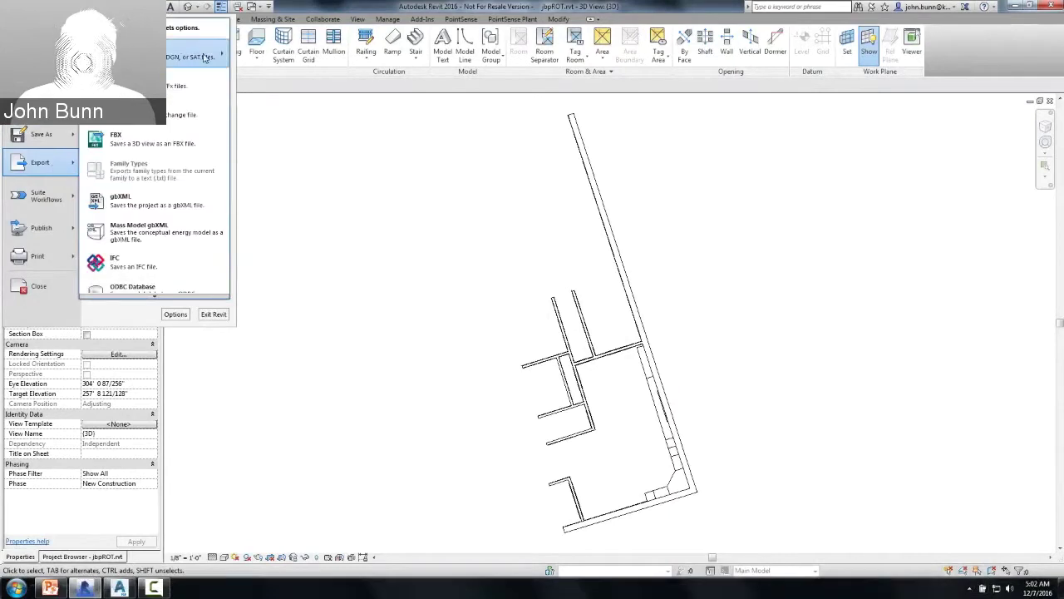
mouse_move(206, 57)
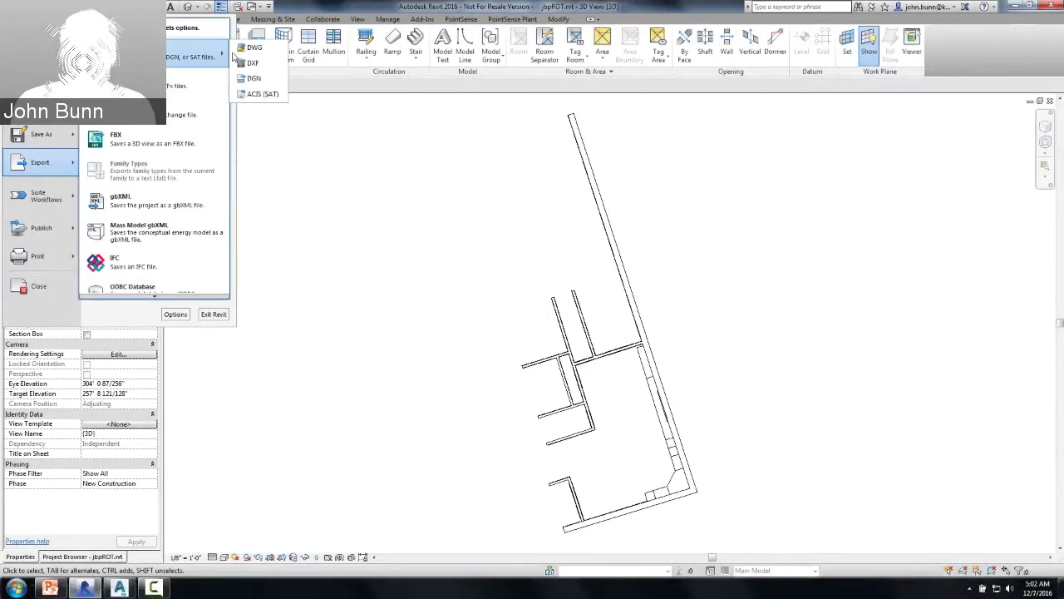
left_click(271, 101)
left_click(605, 423)
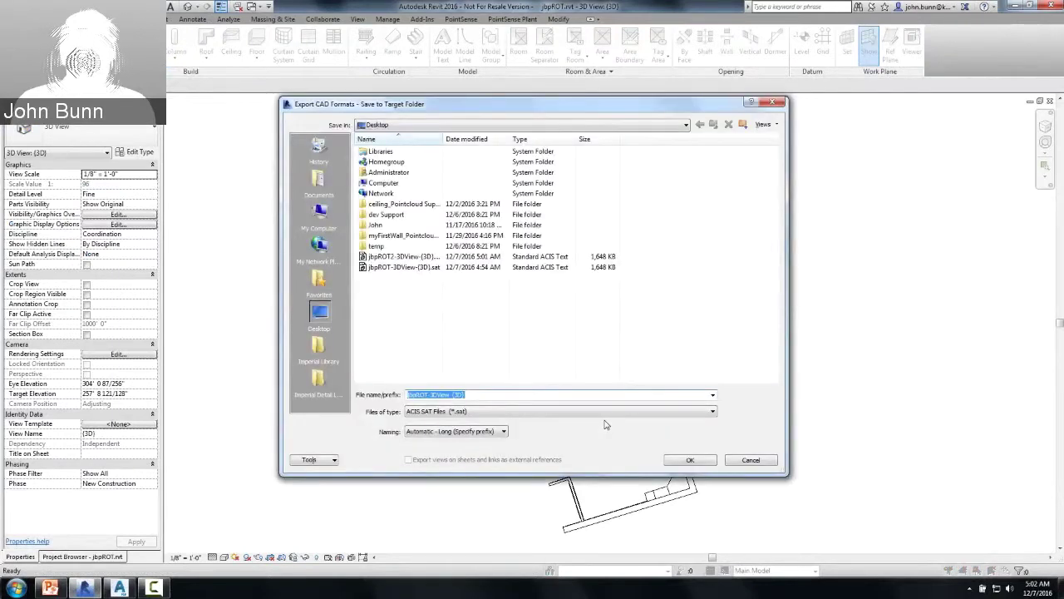
left_click(686, 460)
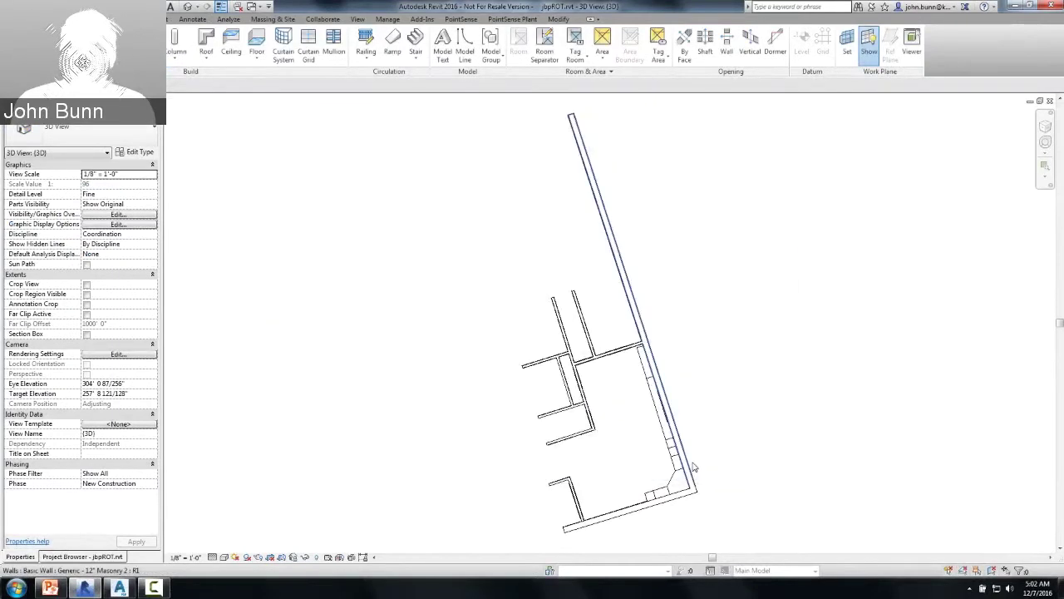
Switch to AutoCAD Plant 3D and import jbpROT-3DView-{3D}3.sat from the Desktop into the drawing with the building point cloud
left_click(119, 588)
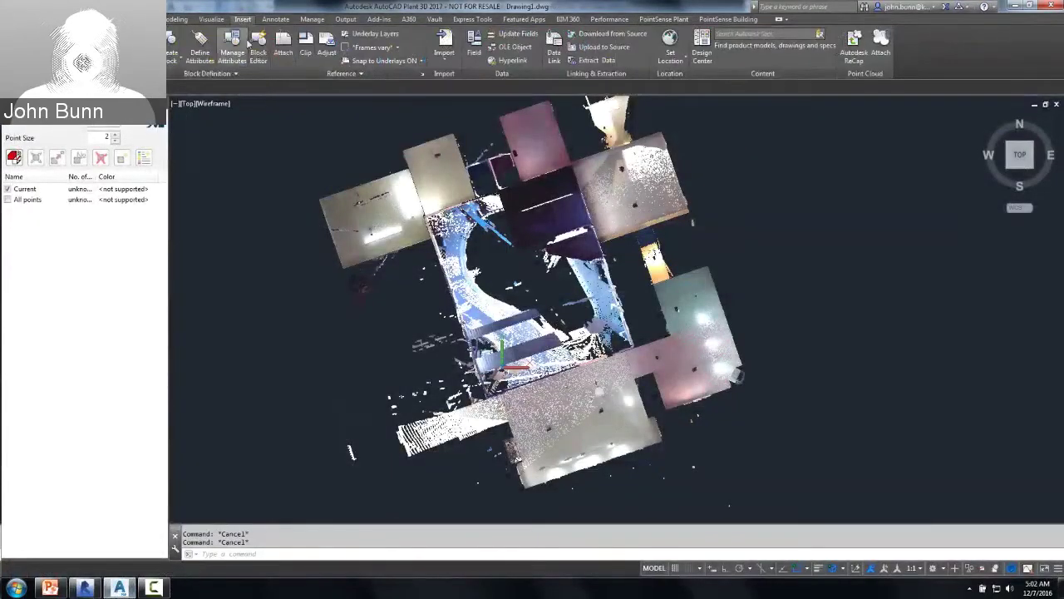
left_click(445, 55)
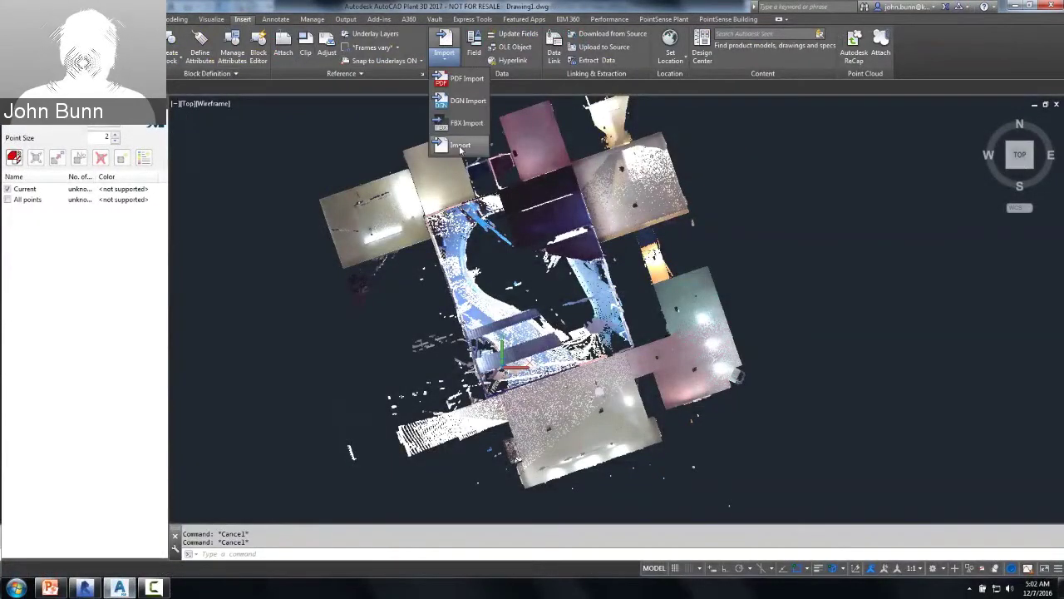
left_click(460, 145)
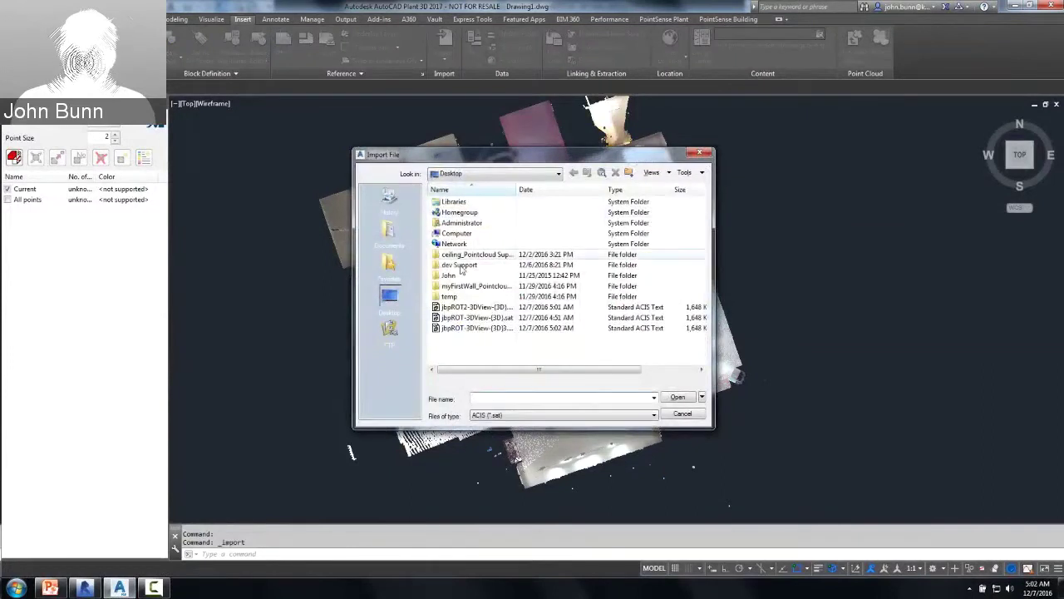
left_click(465, 327)
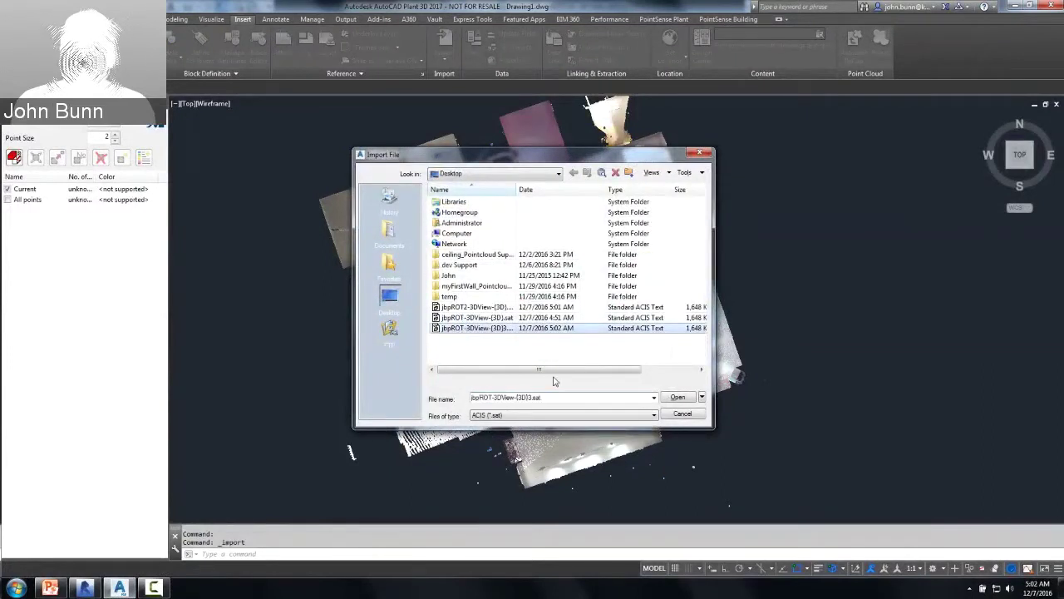
left_click(679, 398)
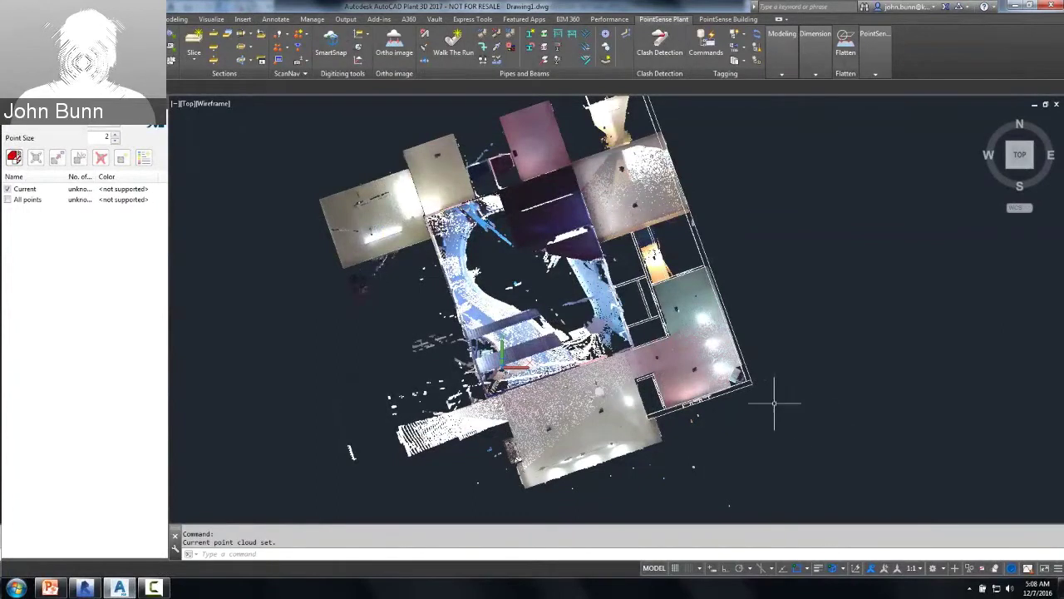
Start point cloud distance coloring and select the walls at the building's southeast corner, removing the unwanted outer wall objects from the selection
mouse_move(778, 66)
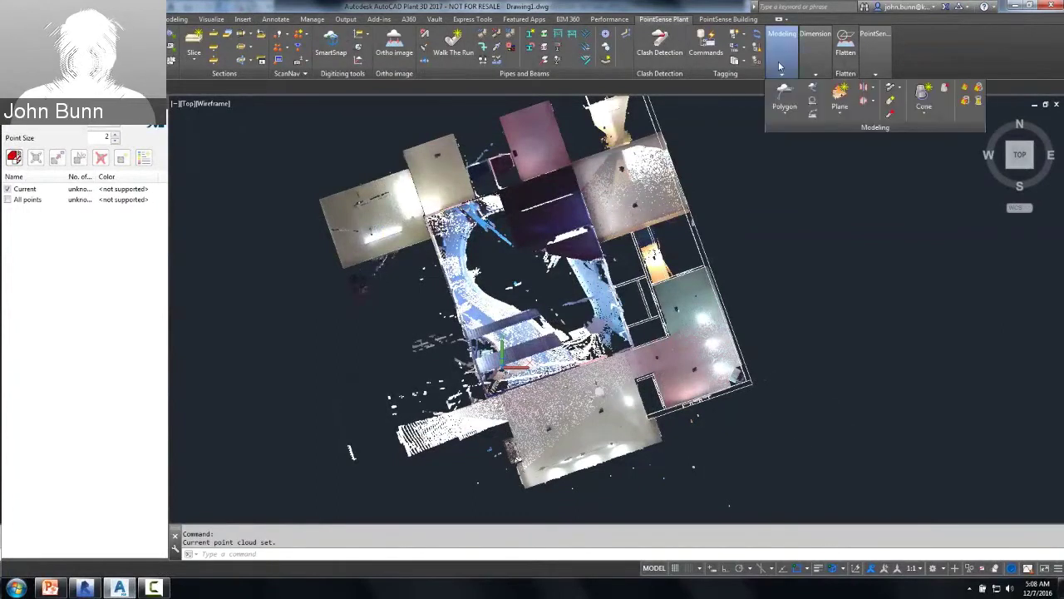
left_click(979, 99)
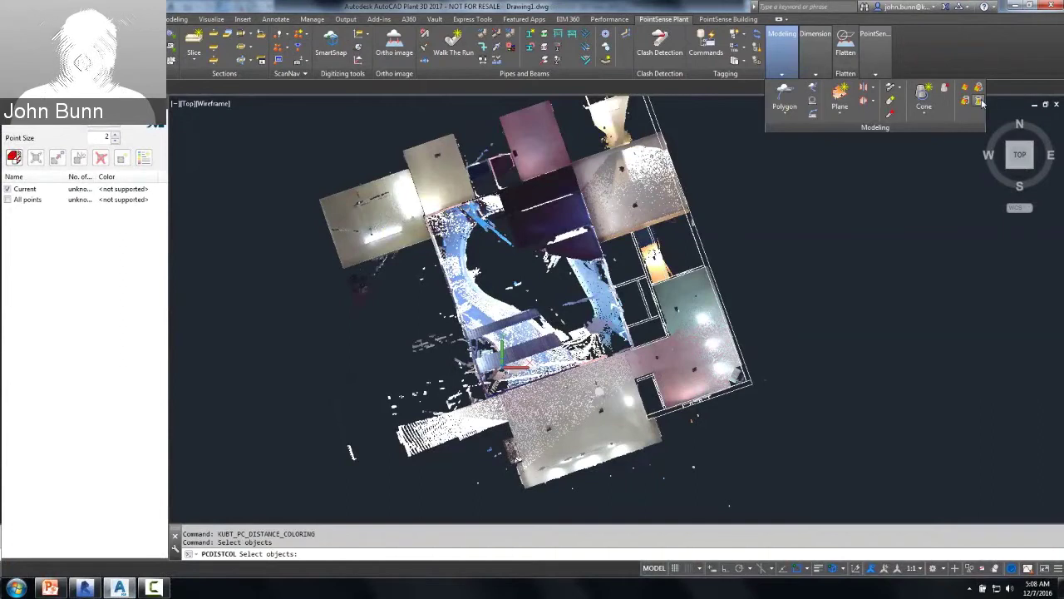
left_click(840, 440)
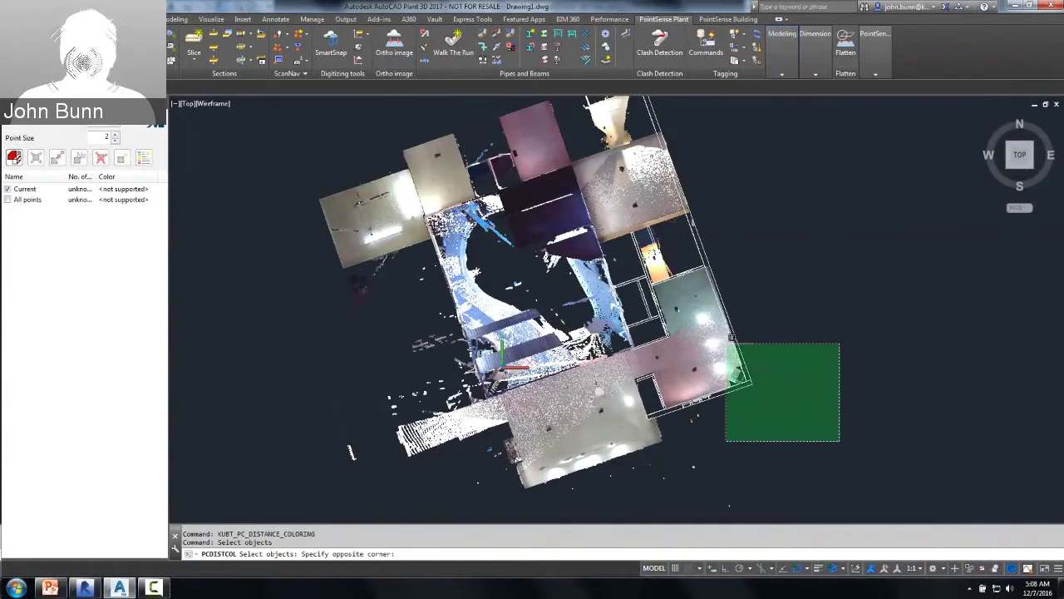
left_click(726, 343)
left_click(750, 375, "shift")
left_click(746, 389, "shift")
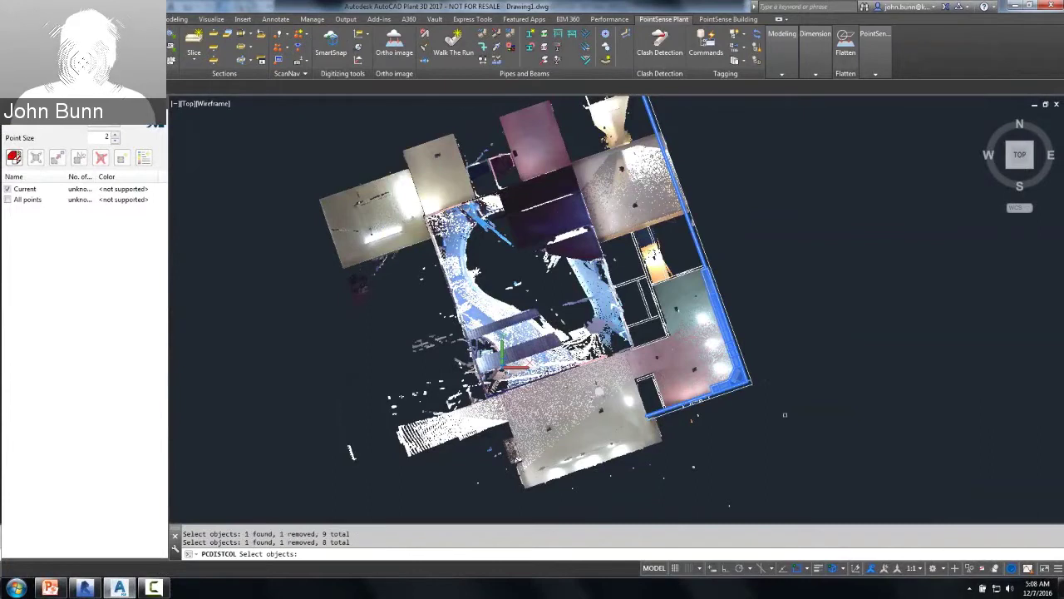
left_click(693, 251, "shift")
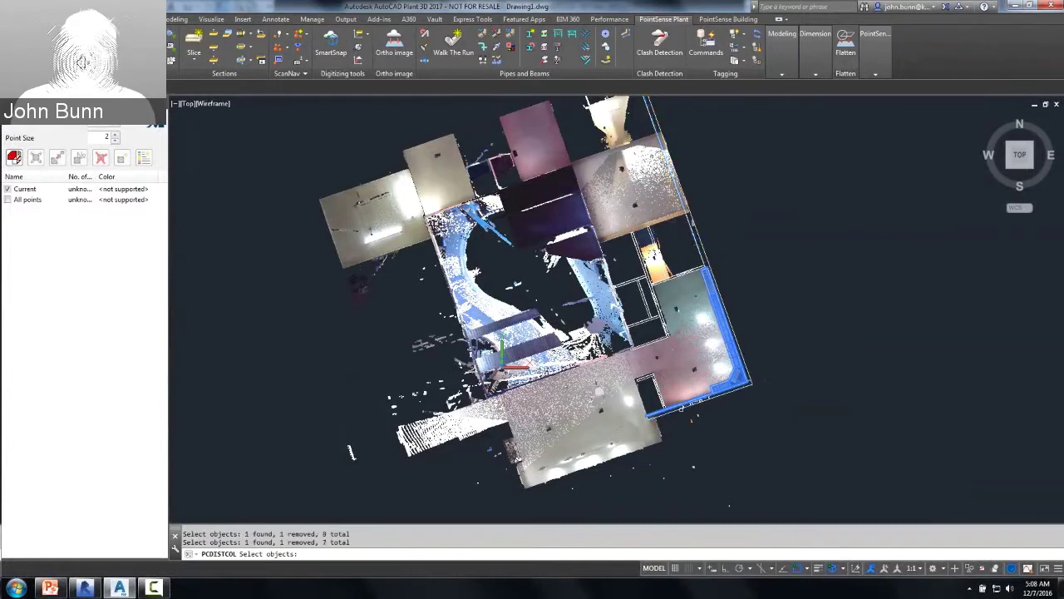
left_click(656, 412)
left_click(682, 440, "shift")
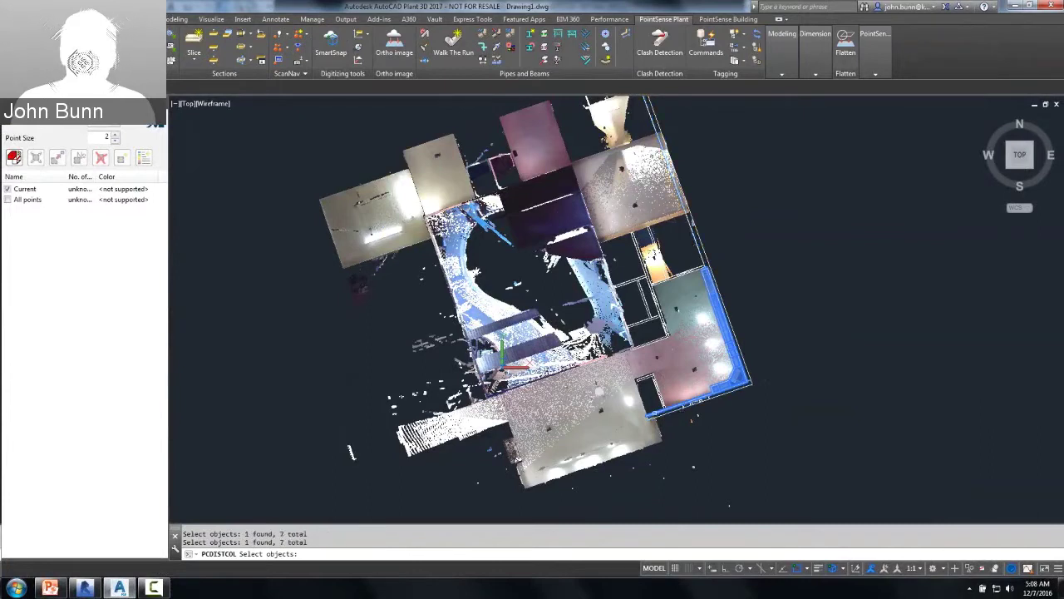
left_click(628, 386, "shift")
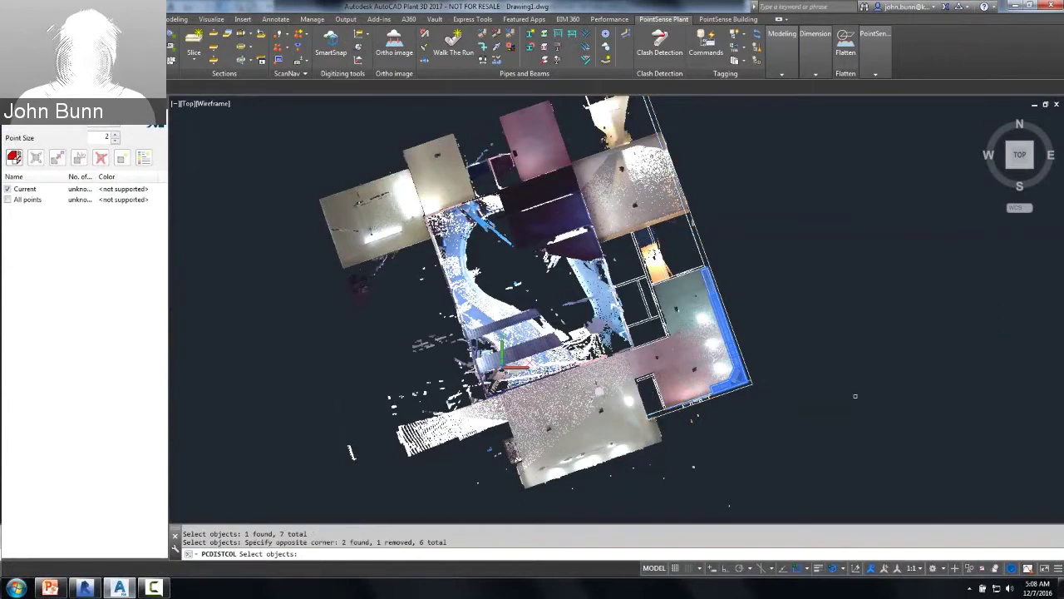
Accept the maximum distance of 2 and save the distance point cloud as JBPEXP in the RCP folder
key("Return")
key("Return")
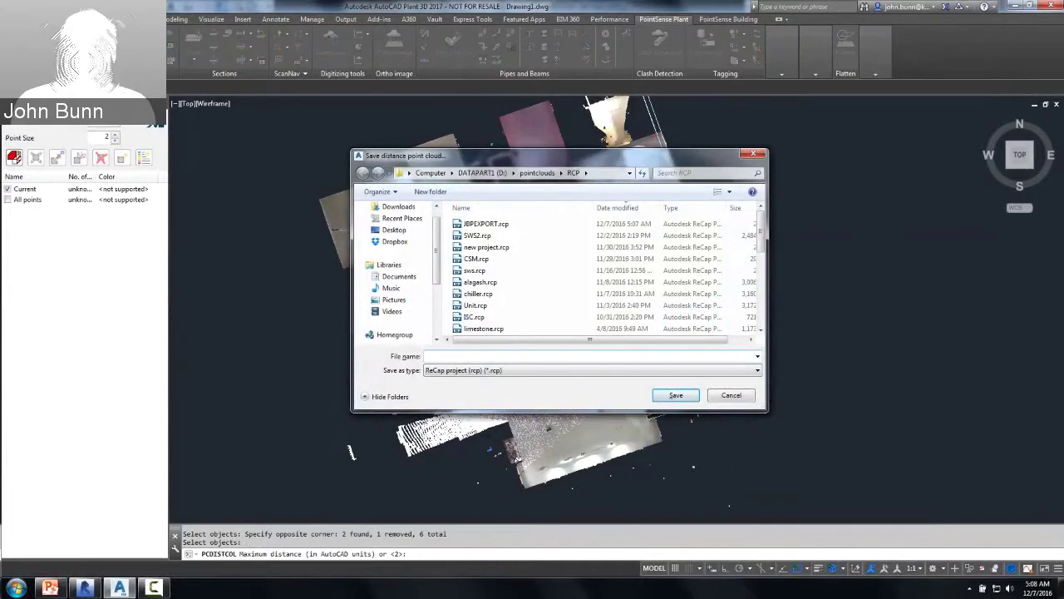
type("JBPEXP")
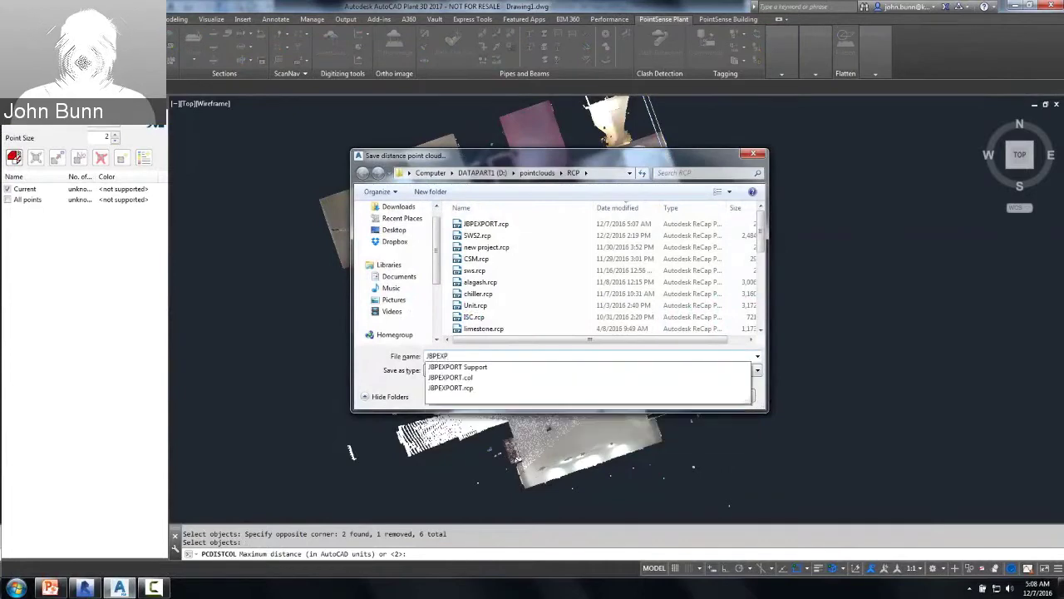
key("Return")
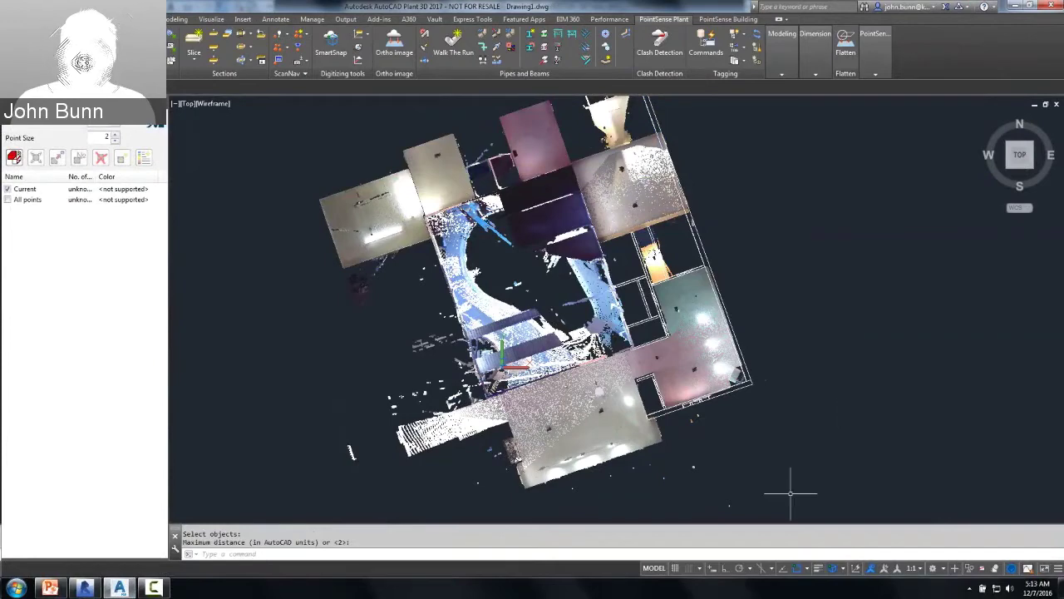
Erase the imported Revit walls and the original building point cloud from the drawing
left_click(809, 505)
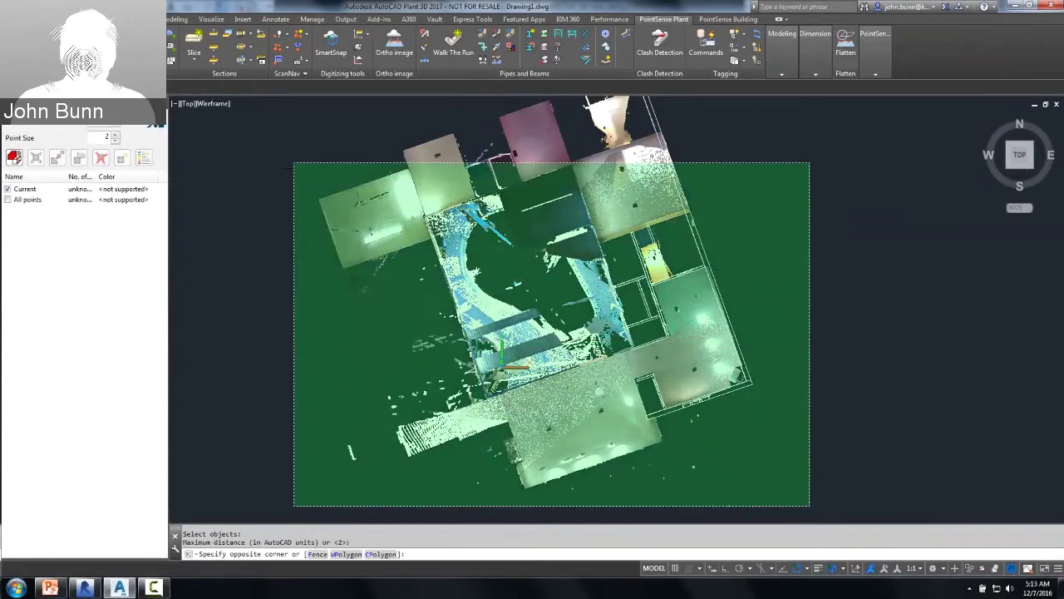
left_click(293, 162)
key("Delete")
scroll(543, 243, "down", 4)
left_click(706, 203)
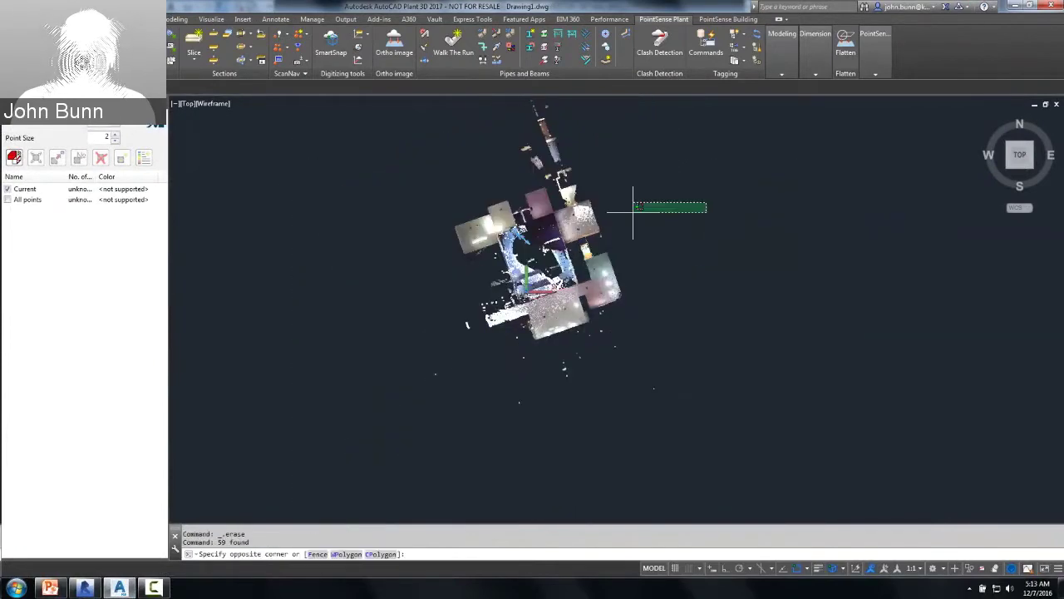
left_click(493, 318)
key("Delete")
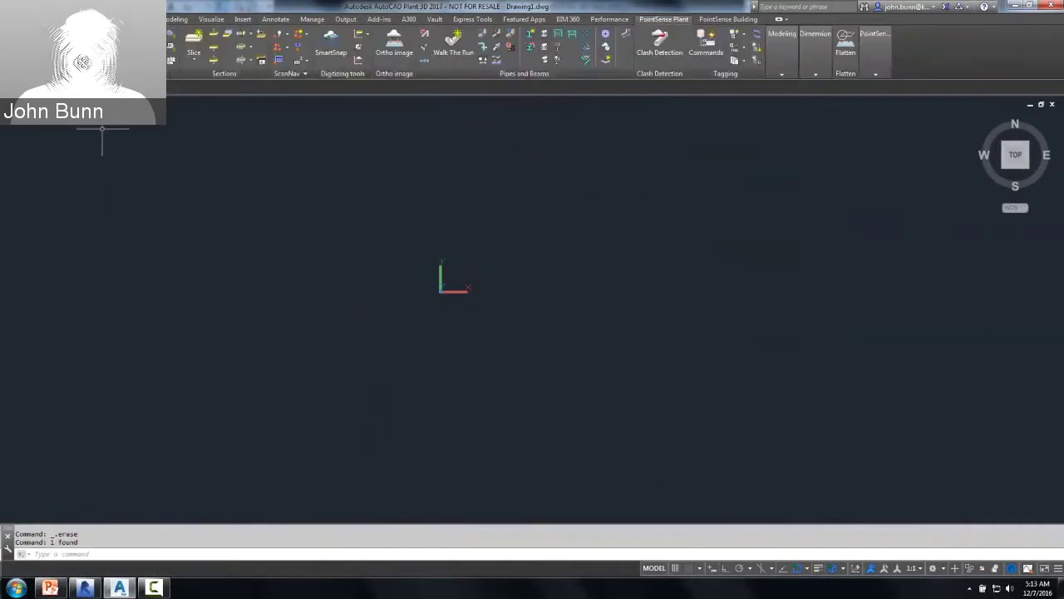
Insert the point cloud JBPEXP.rcp with scan and drawing units in international inches, zooming to the inserted cloud
left_click(82, 62)
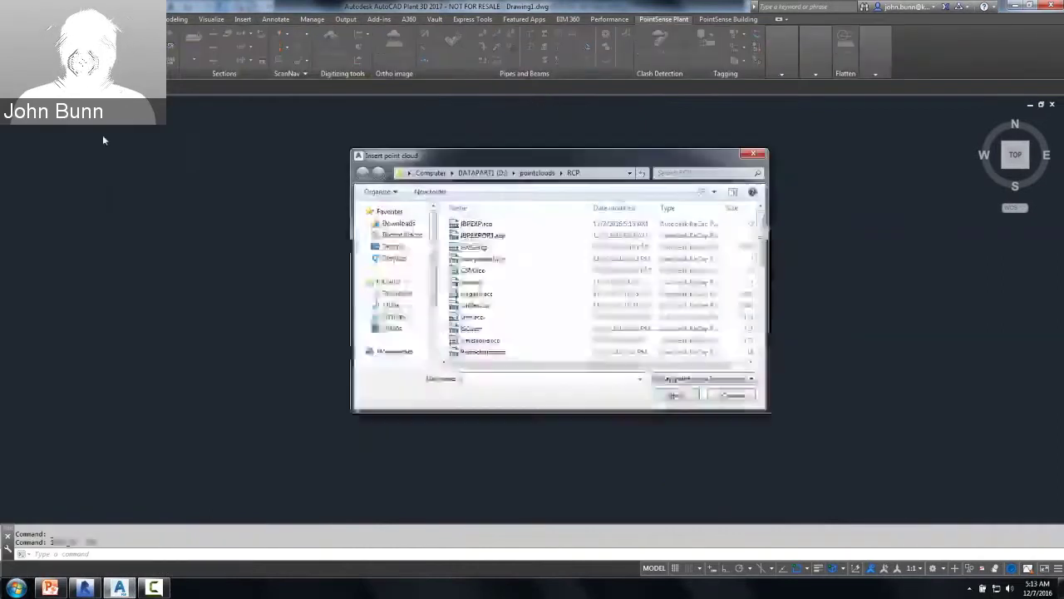
double_click(482, 229)
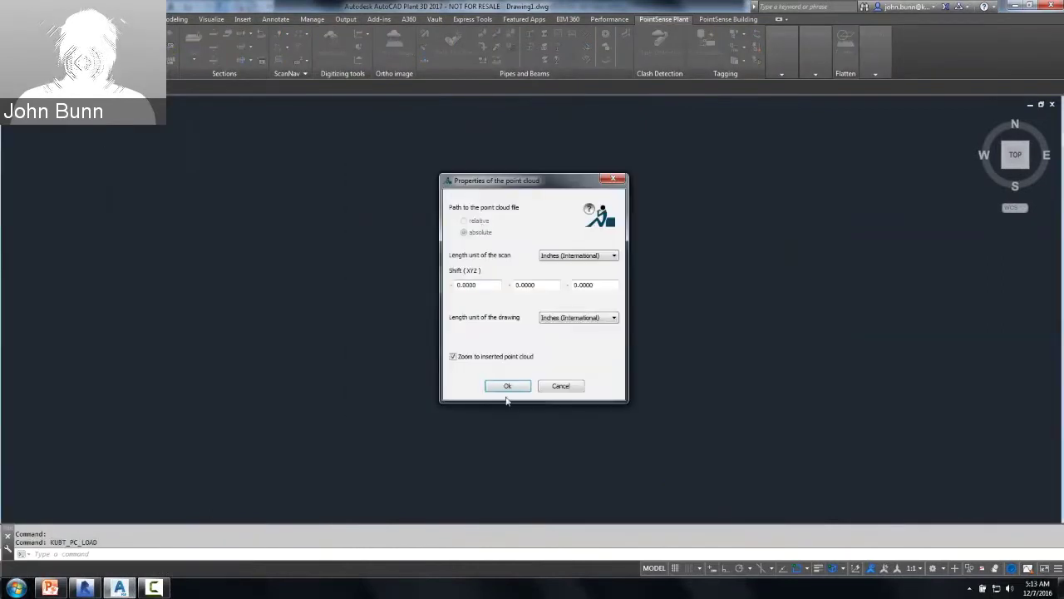
left_click(510, 385)
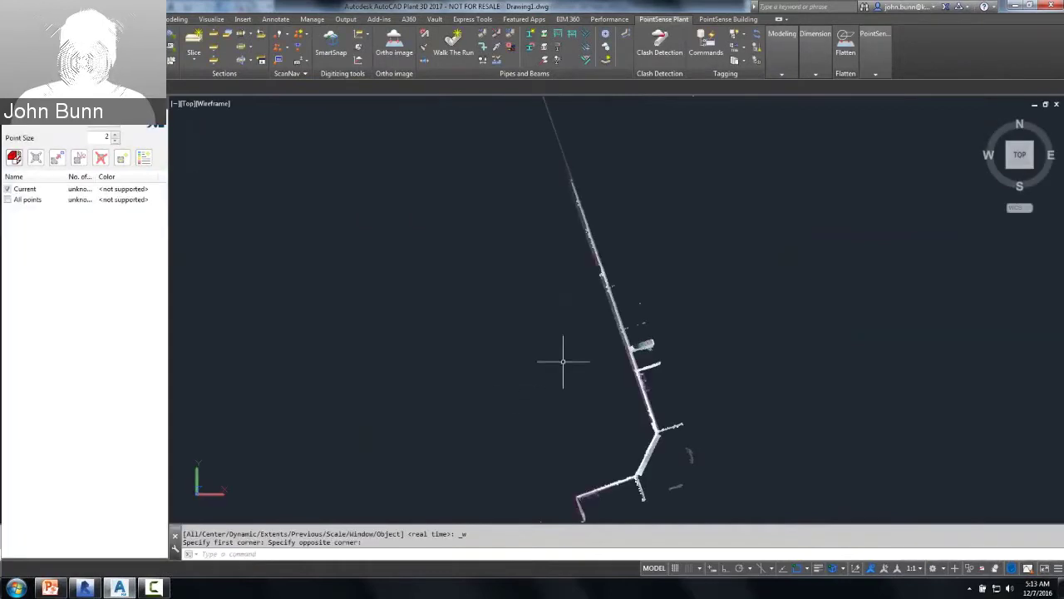
Display the inserted wall point cloud by intensity and view it from an angled 3D view to examine the distance colors
scroll(563, 366, "down", 3)
middle_click_drag(563, 368, 755, 327, "shift")
left_click(622, 371)
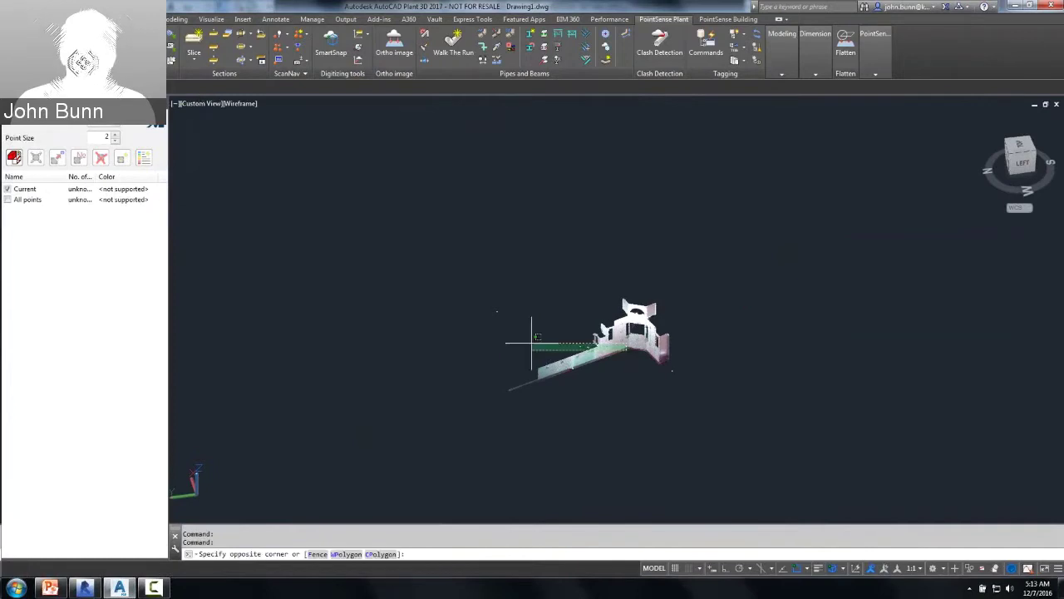
left_click(434, 292)
left_click(113, 56)
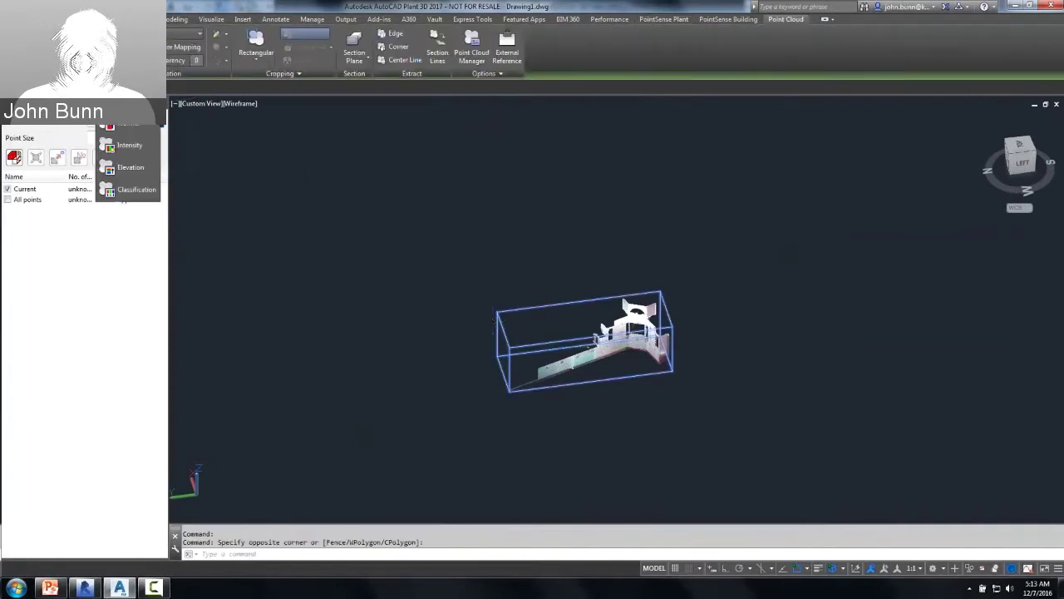
left_click(129, 146)
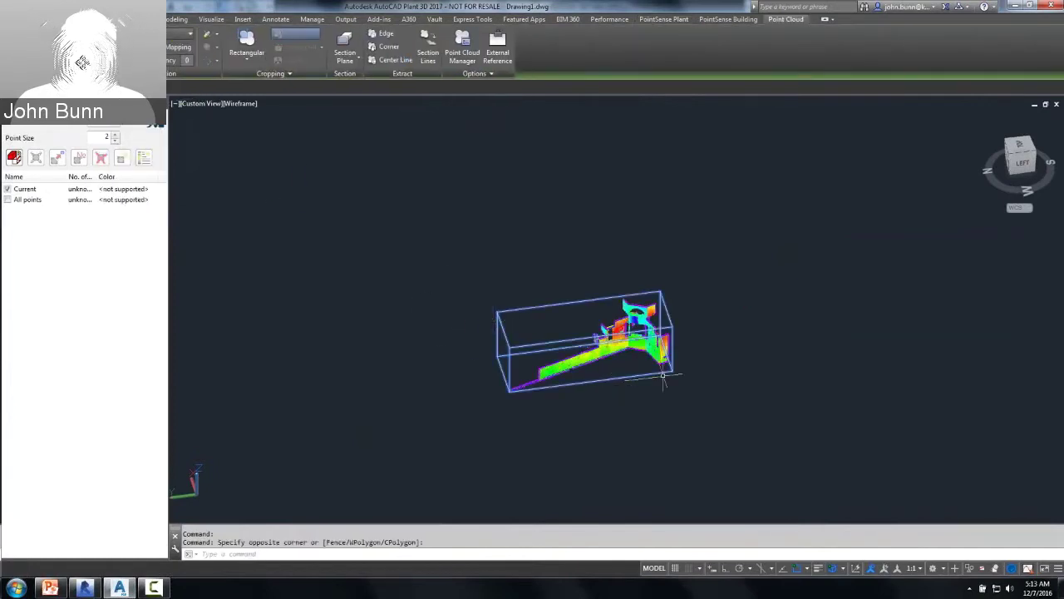
scroll(663, 378, "up", 5)
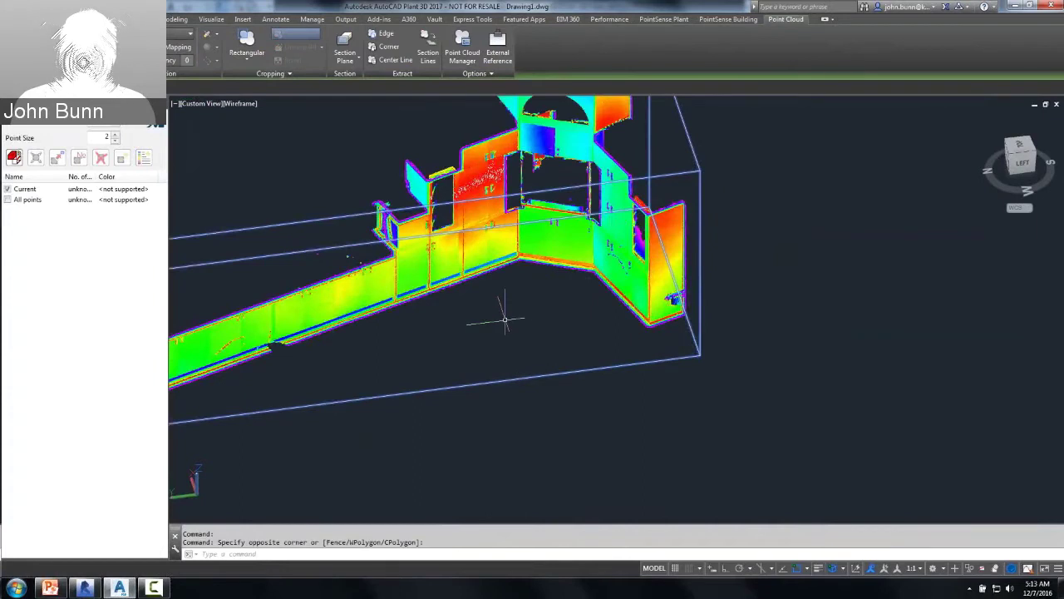
middle_click_drag(540, 335, 750, 405)
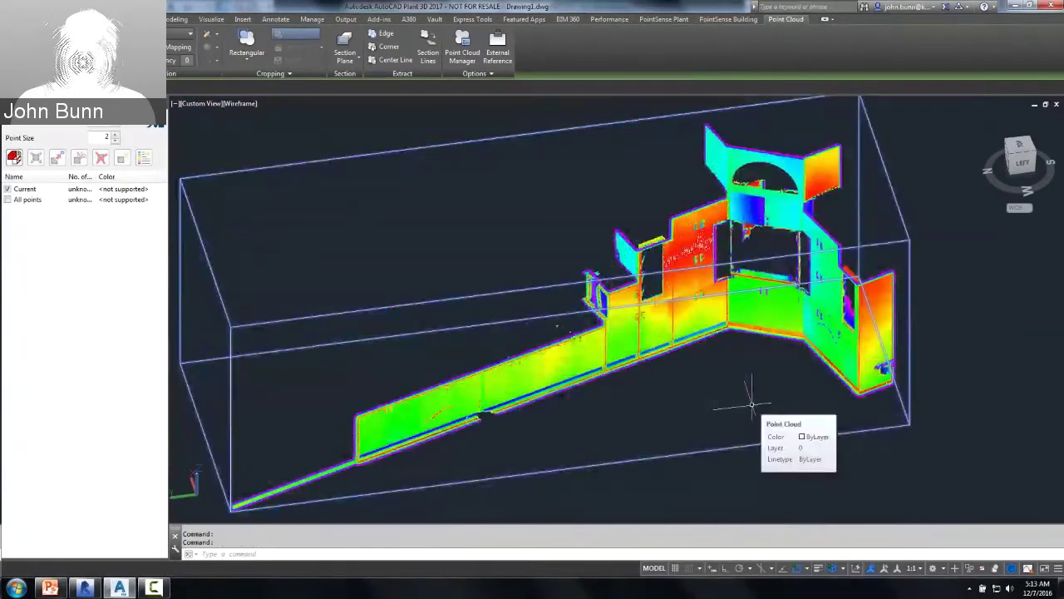